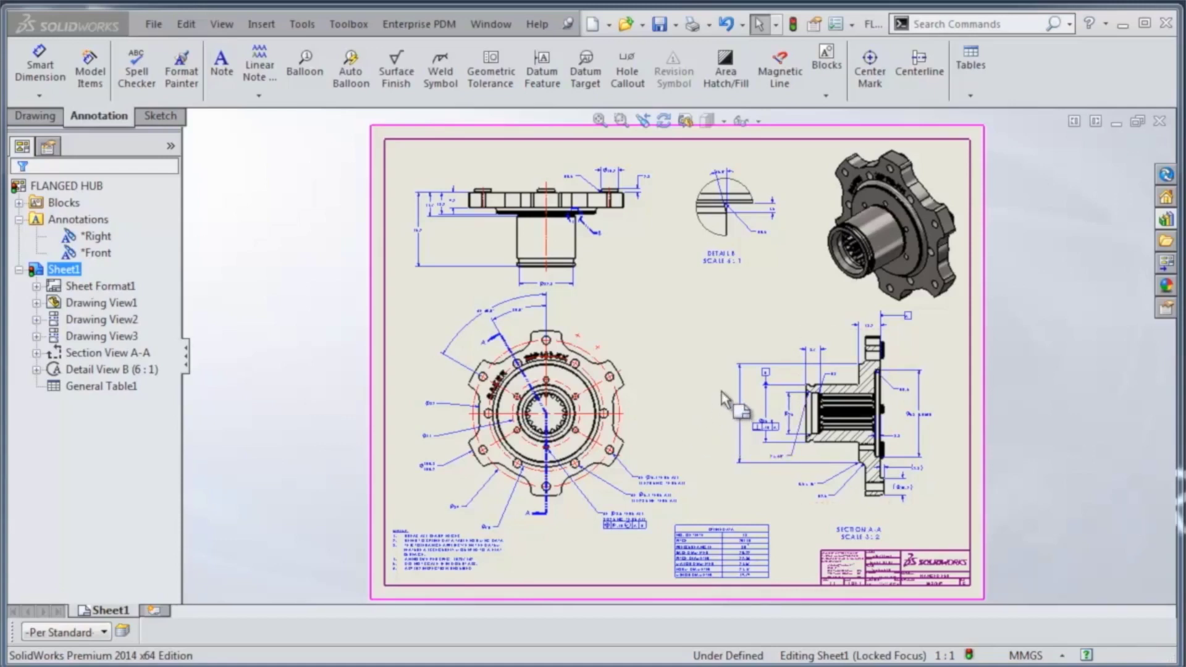
# Zoom in on Section A-A's Ø60 and Ø25 dimensions and start a geometric tolerance frame
pyautogui.scroll(-8, 717, 395)
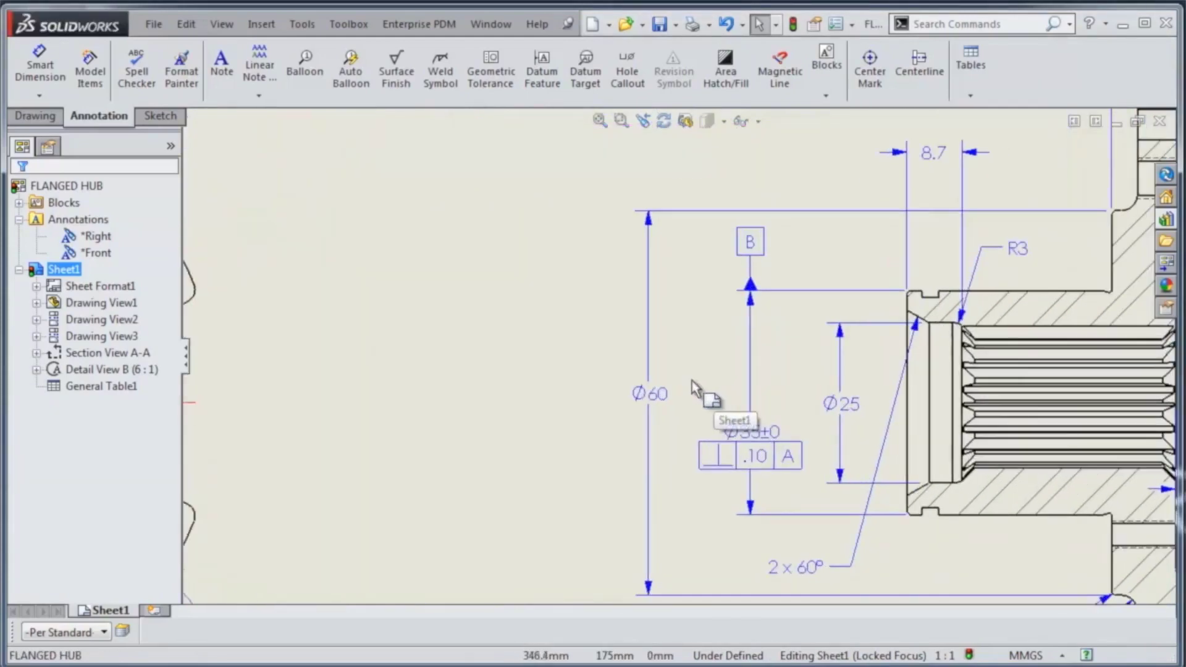
pyautogui.scroll(-2, 751, 370)
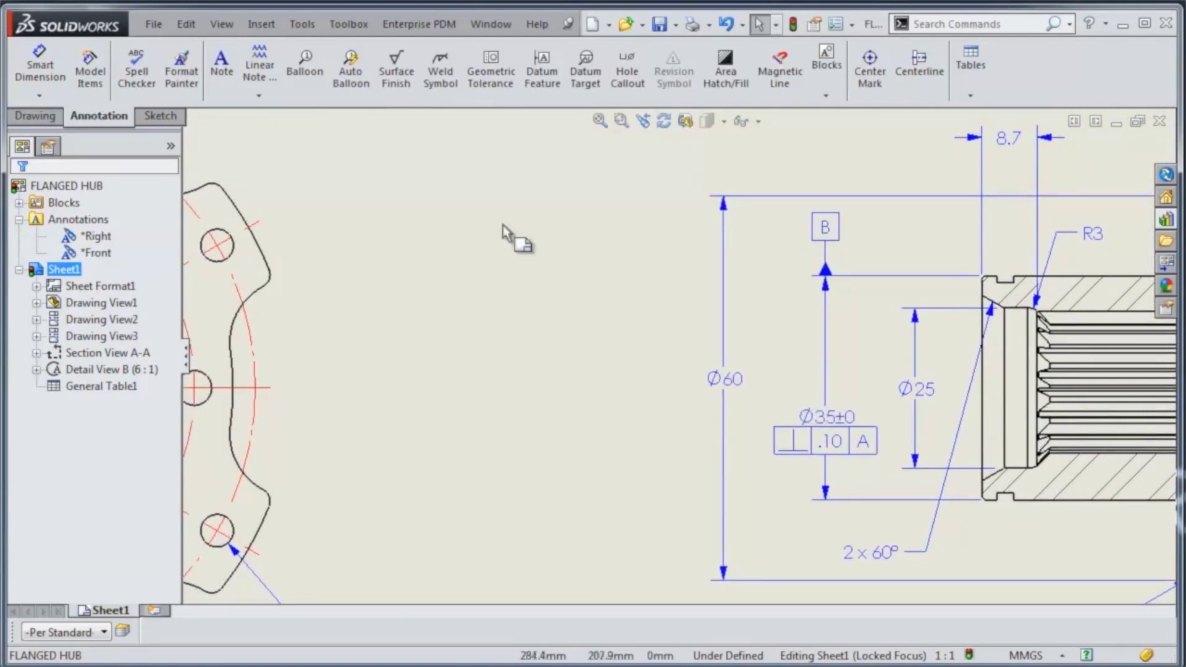
pyautogui.click(478, 87)
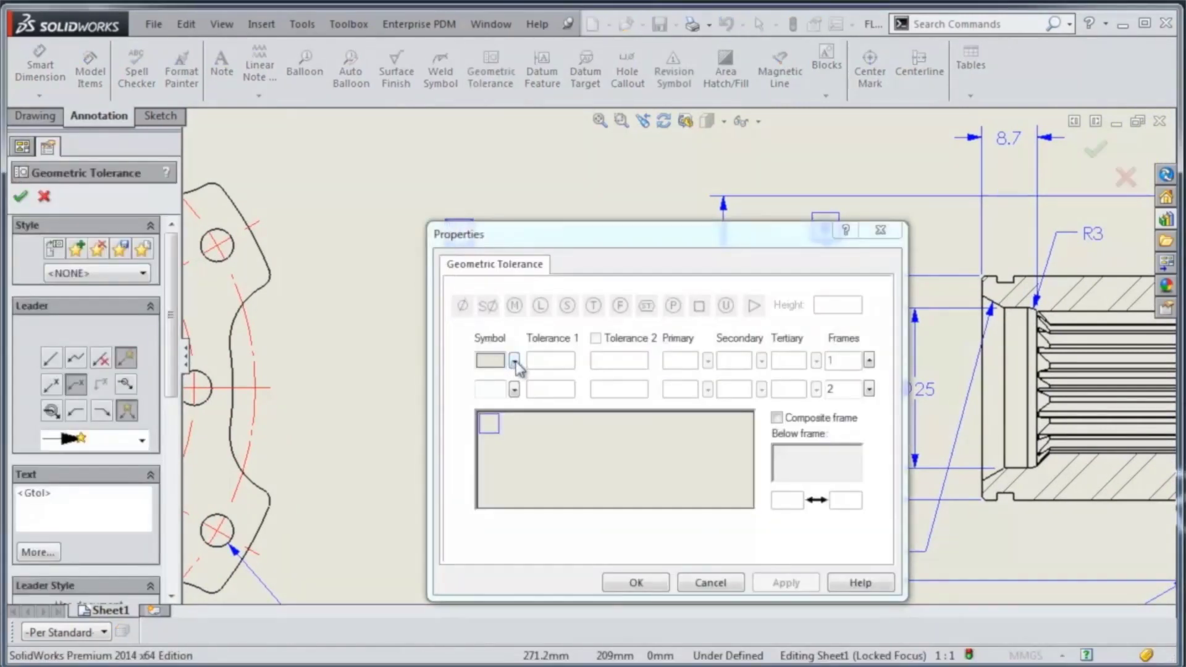
# Define a circular runout frame with tolerance 0.05 and datums A and B, and place it on the sheet
pyautogui.click(513, 361)
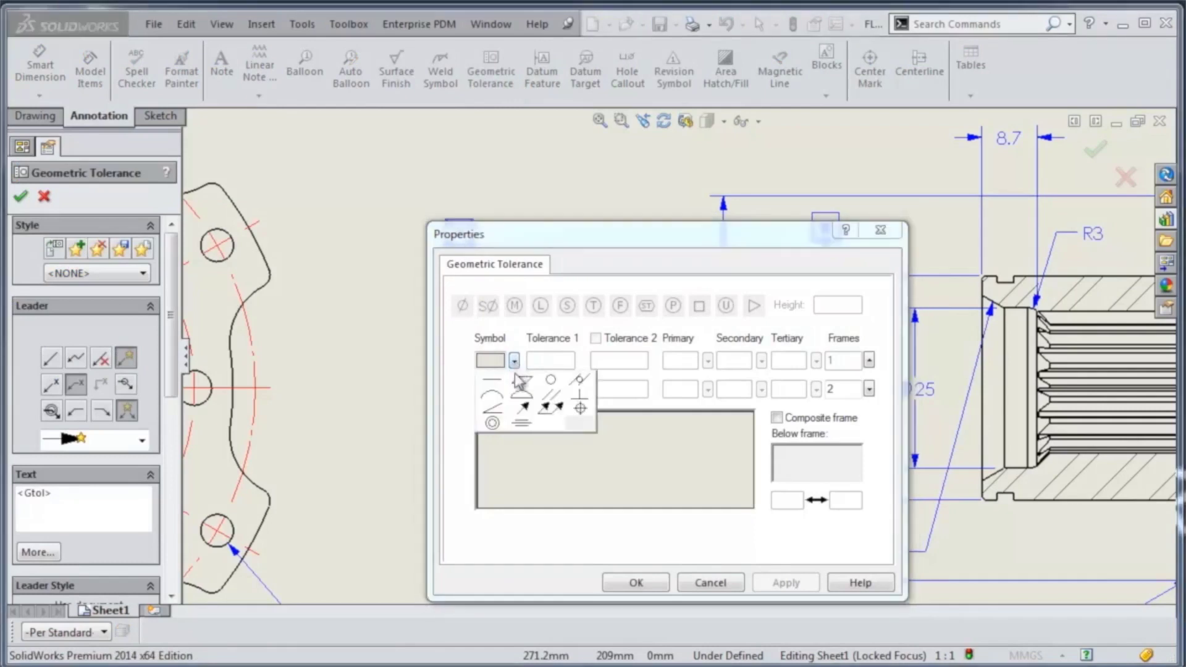
pyautogui.click(524, 411)
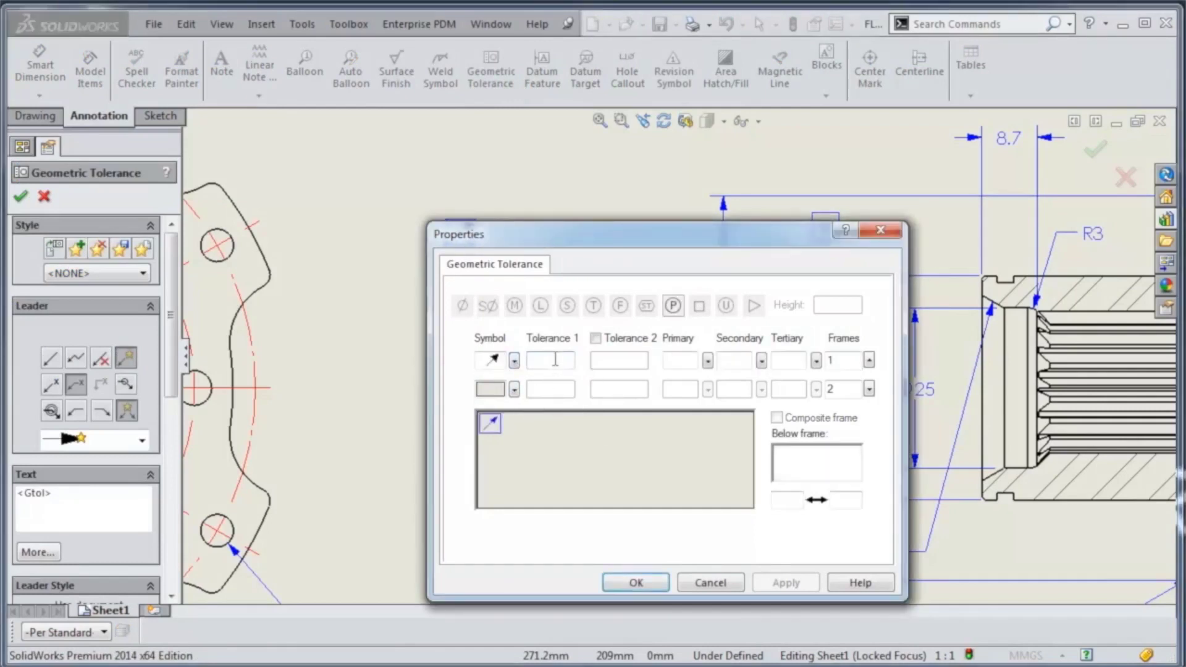
pyautogui.click(555, 358)
pyautogui.write('0.05')
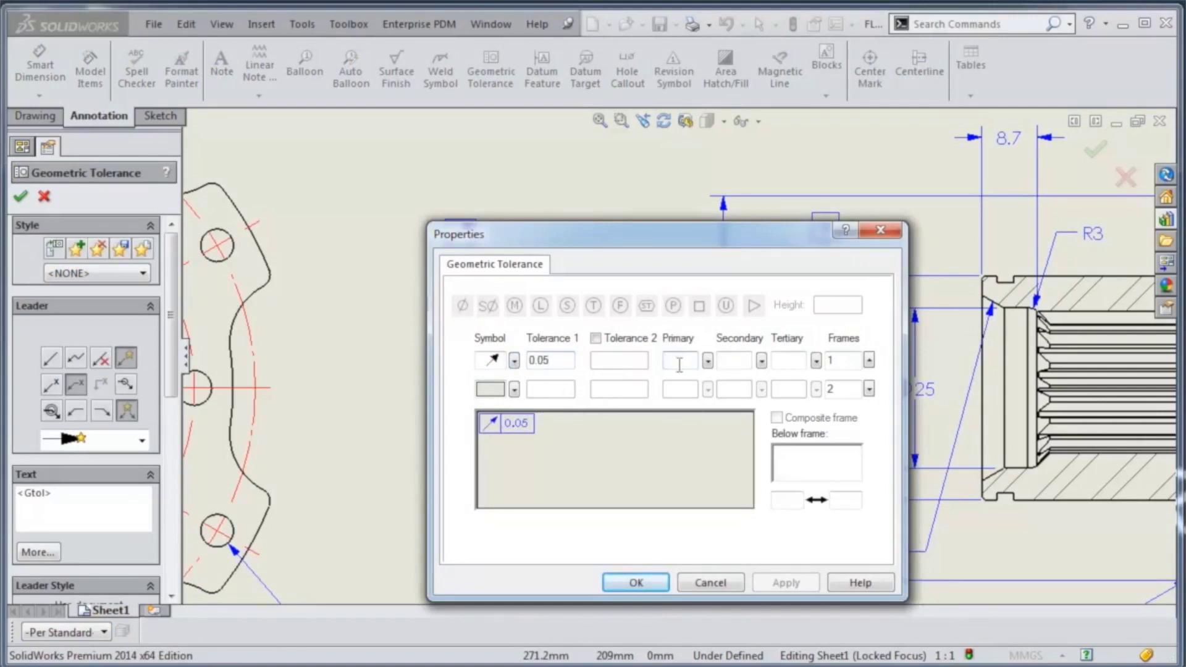
pyautogui.click(730, 362)
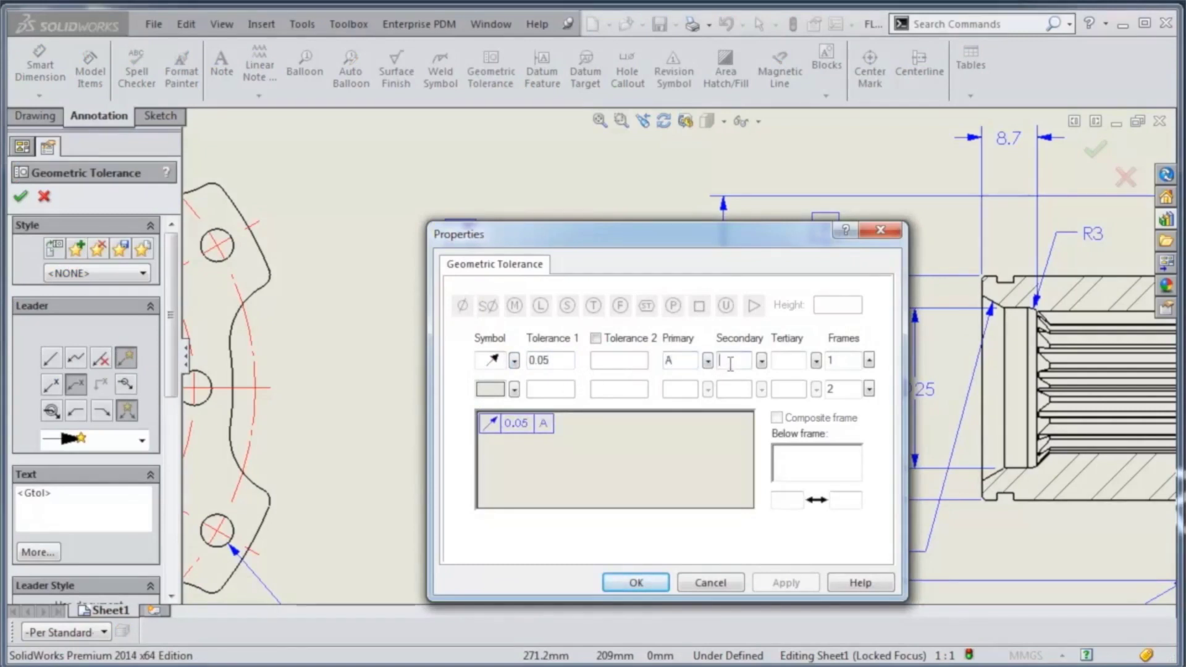
pyautogui.write('B')
pyautogui.click(623, 583)
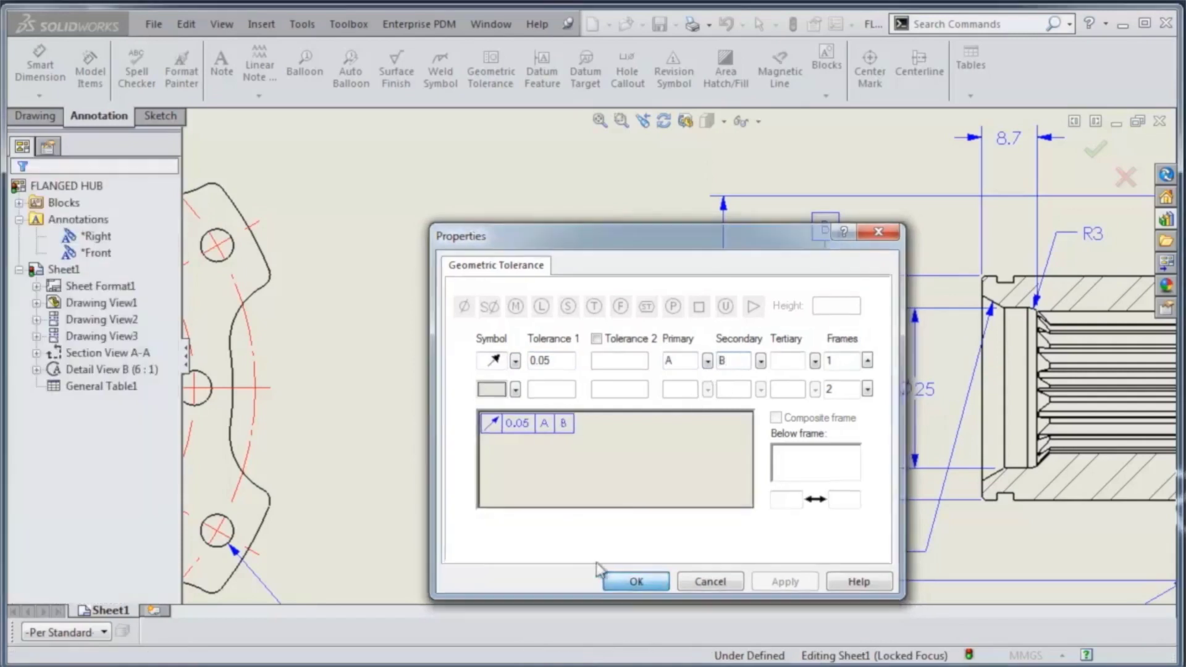
pyautogui.click(443, 243)
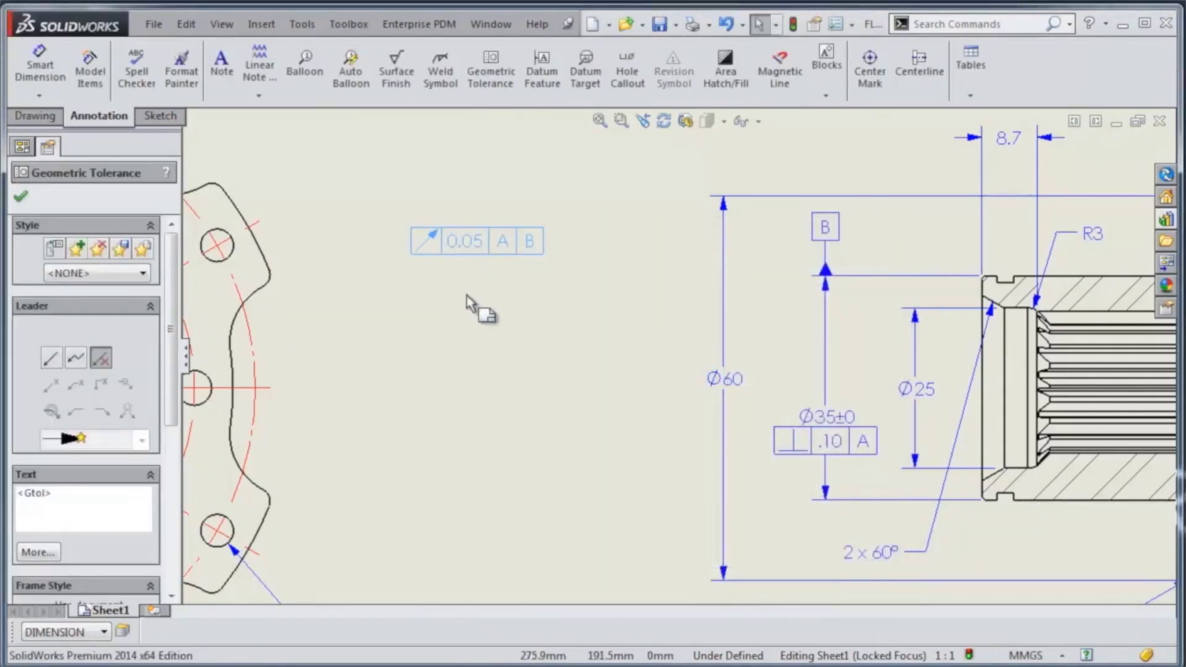
# Merge the 0.05 A B runout frame onto the Ø60 dimension text so it hangs beneath it
pyautogui.press('Escape')
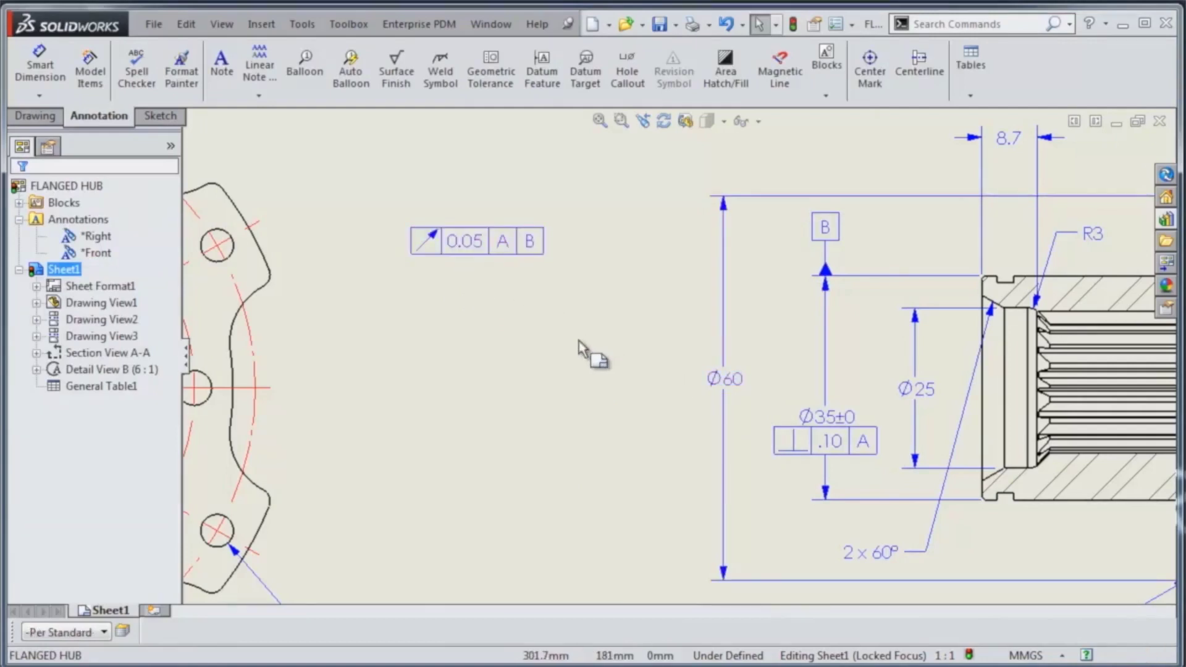
pyautogui.moveTo(466, 243); pyautogui.dragTo(704, 366)
pyautogui.click(594, 326)
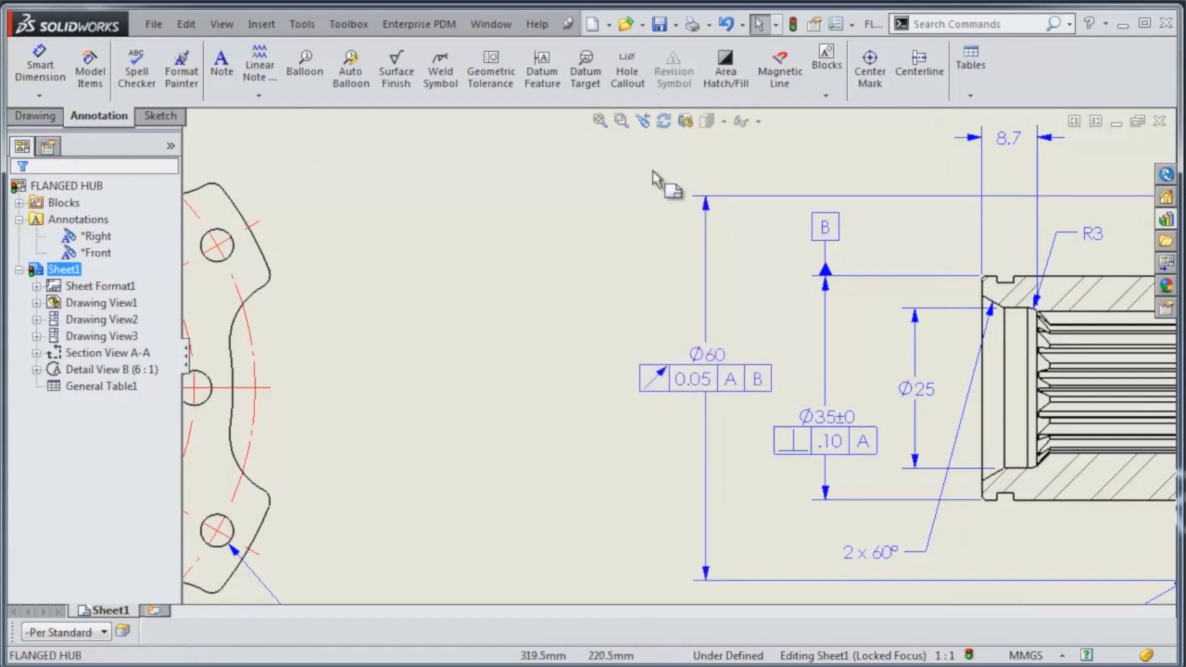
pyautogui.click(835, 24)
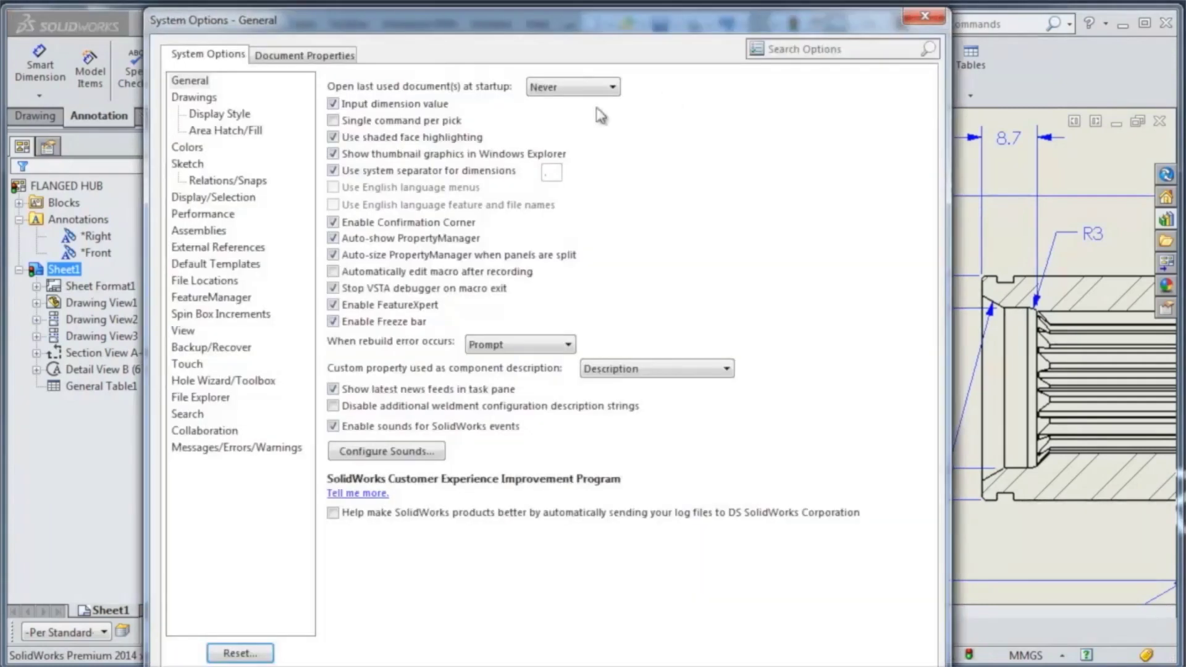
pyautogui.click(213, 98)
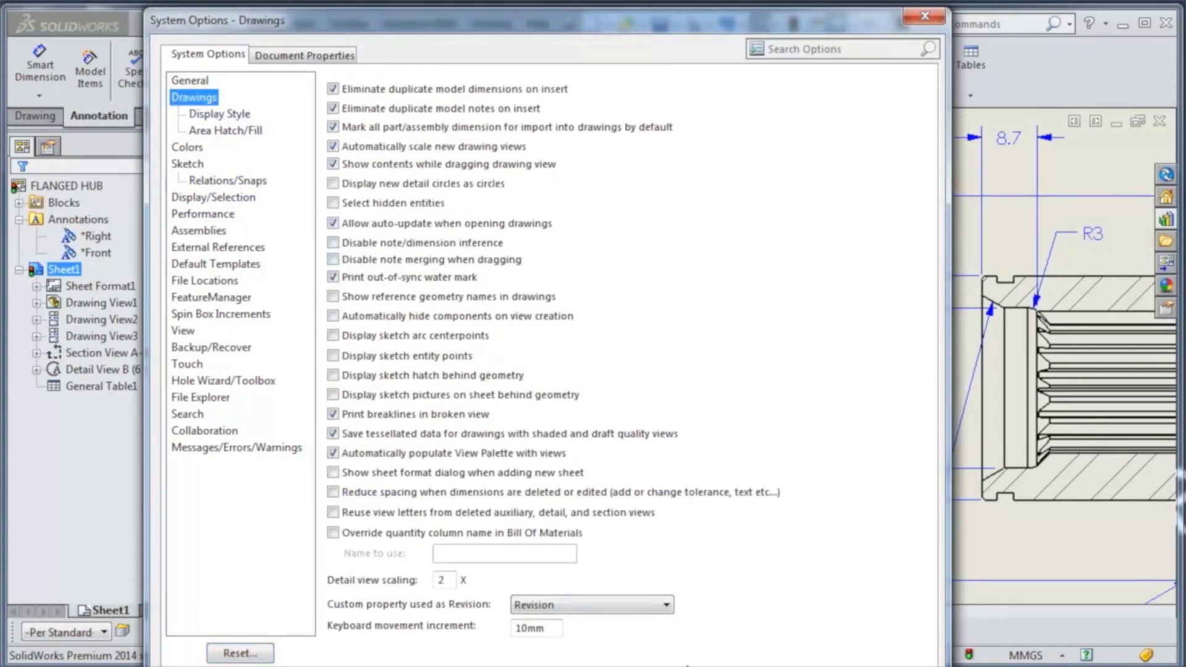
pyautogui.press('Return')
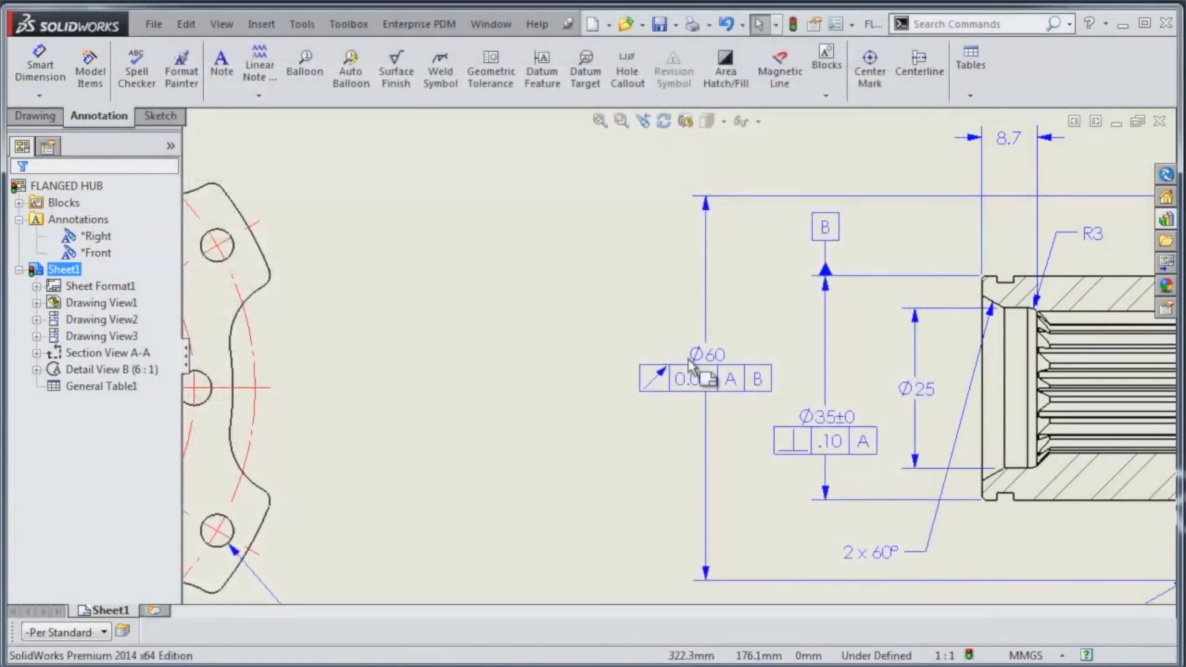
# Detach the 0.05 A B runout frame from Ø60, nudge Ø60, and try the frame on Ø25
pyautogui.click(704, 370)
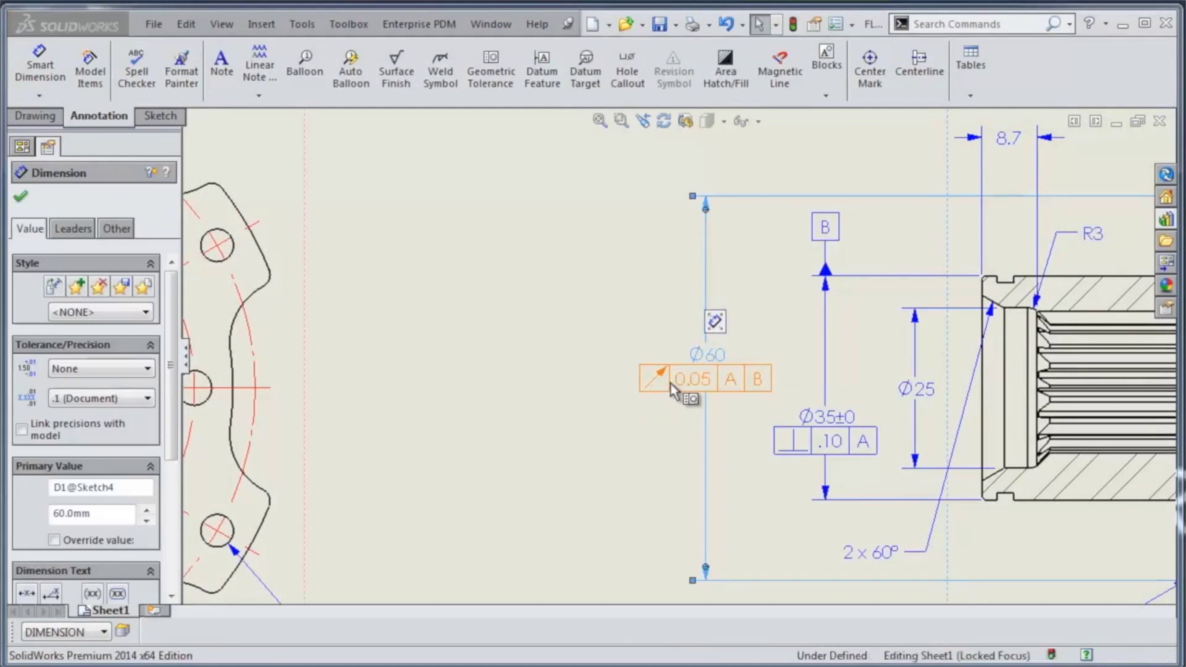
pyautogui.click(673, 391)
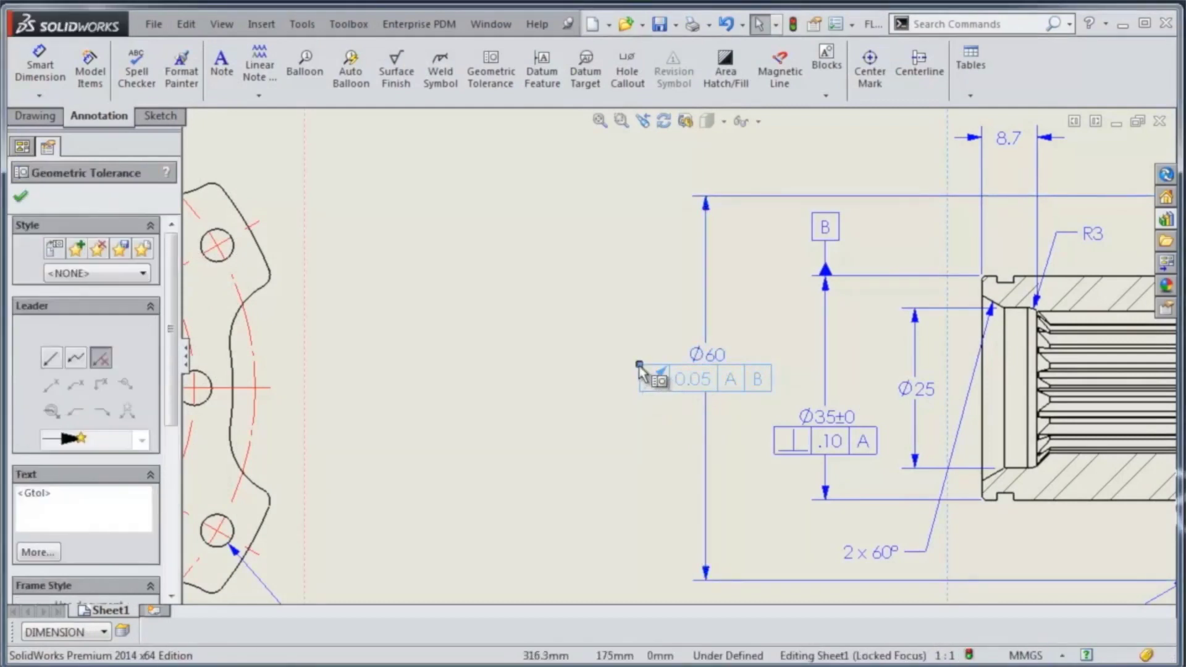
pyautogui.moveTo(640, 365); pyautogui.dragTo(420, 219)
pyautogui.click(569, 376)
pyautogui.moveTo(717, 358); pyautogui.dragTo(735, 385)
pyautogui.moveTo(483, 232); pyautogui.dragTo(909, 413)
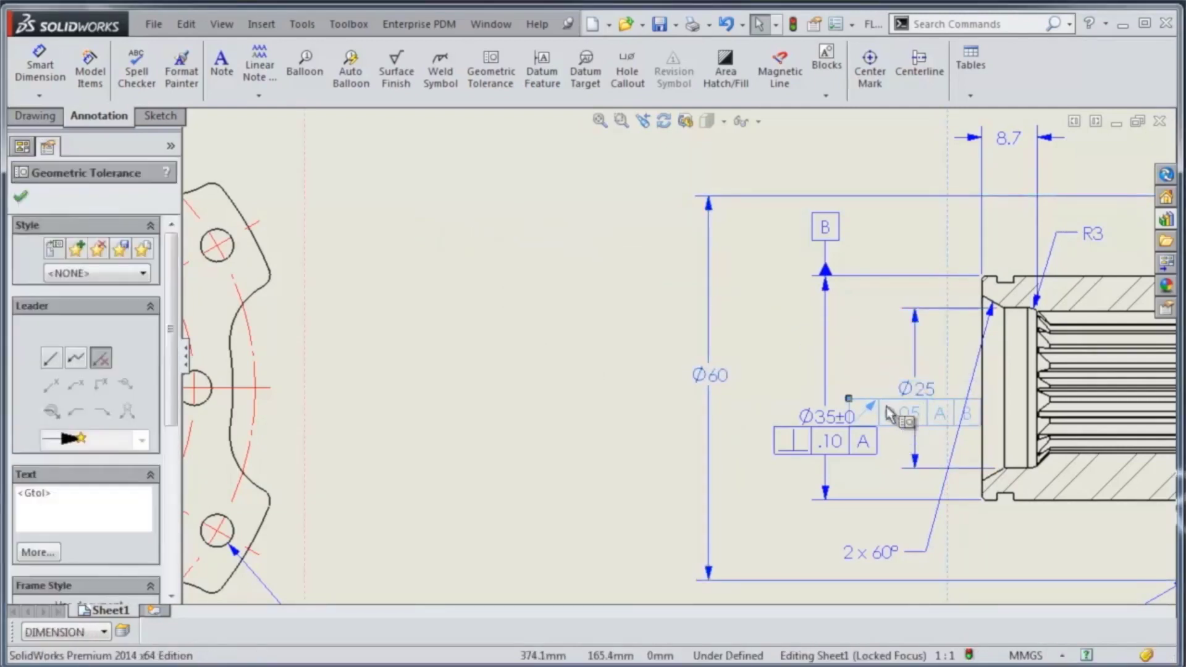
# Shift the Ø35 dimension left and move the runout frame to the empty upper-left area
pyautogui.moveTo(816, 418); pyautogui.dragTo(787, 445)
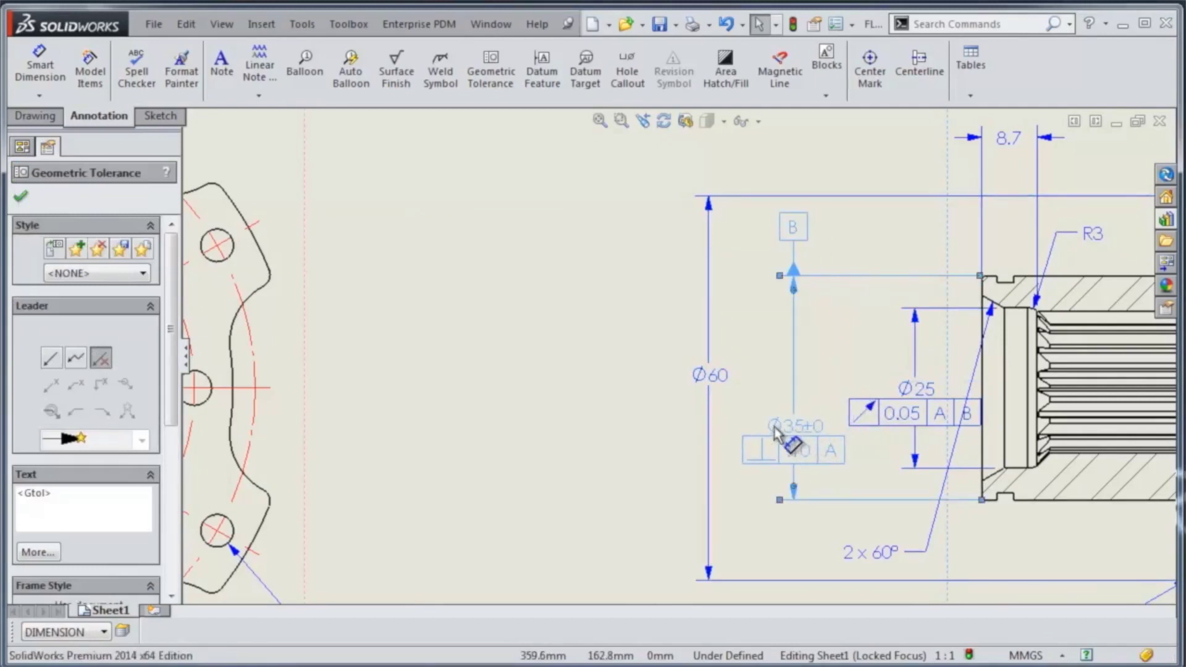
pyautogui.click(895, 408)
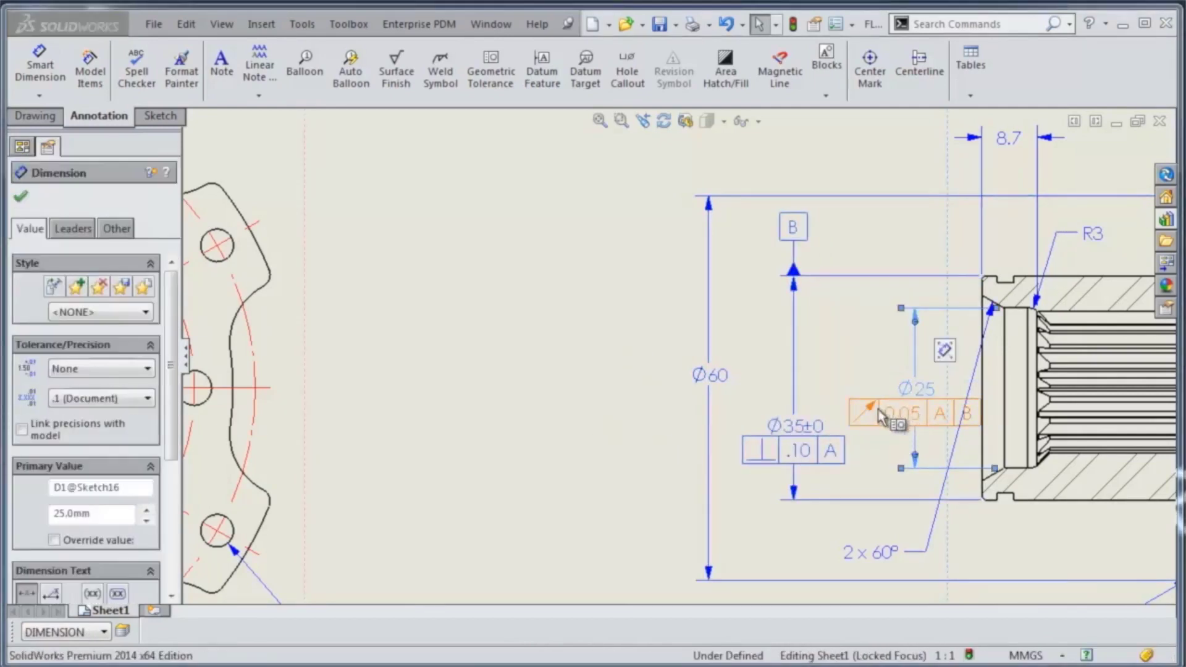
pyautogui.click(848, 401)
pyautogui.moveTo(844, 401); pyautogui.dragTo(398, 255)
# Drop the runout frame loose on the sheet just left of the Ø60 dimension
pyautogui.click(916, 399)
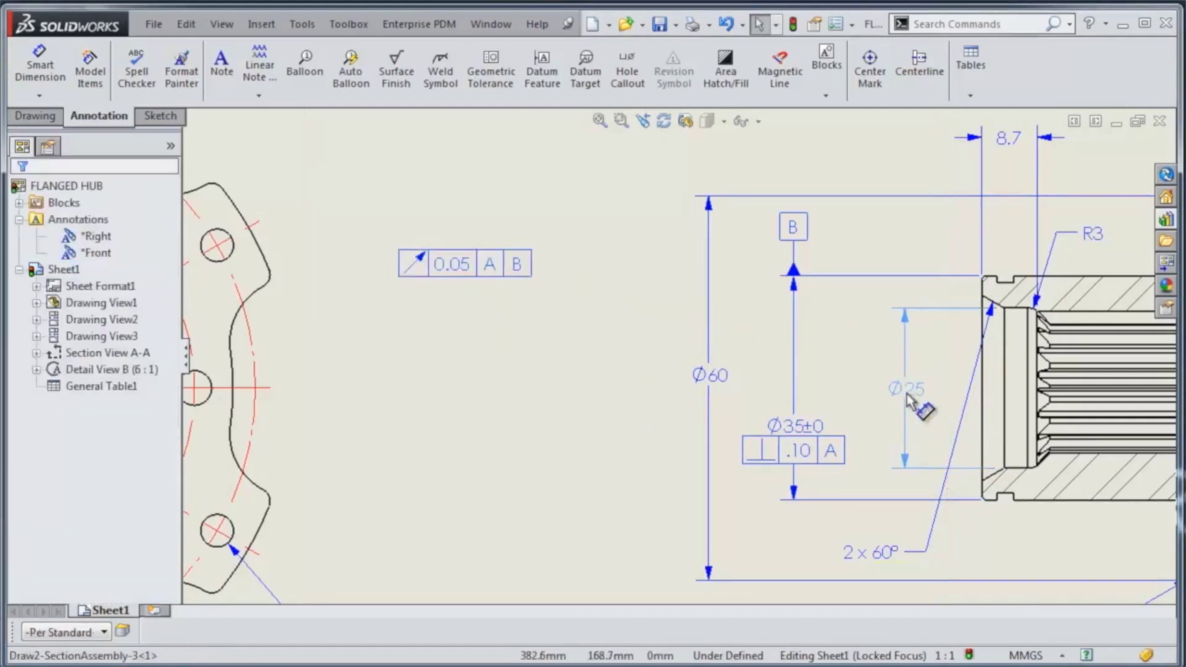
pyautogui.click(554, 315)
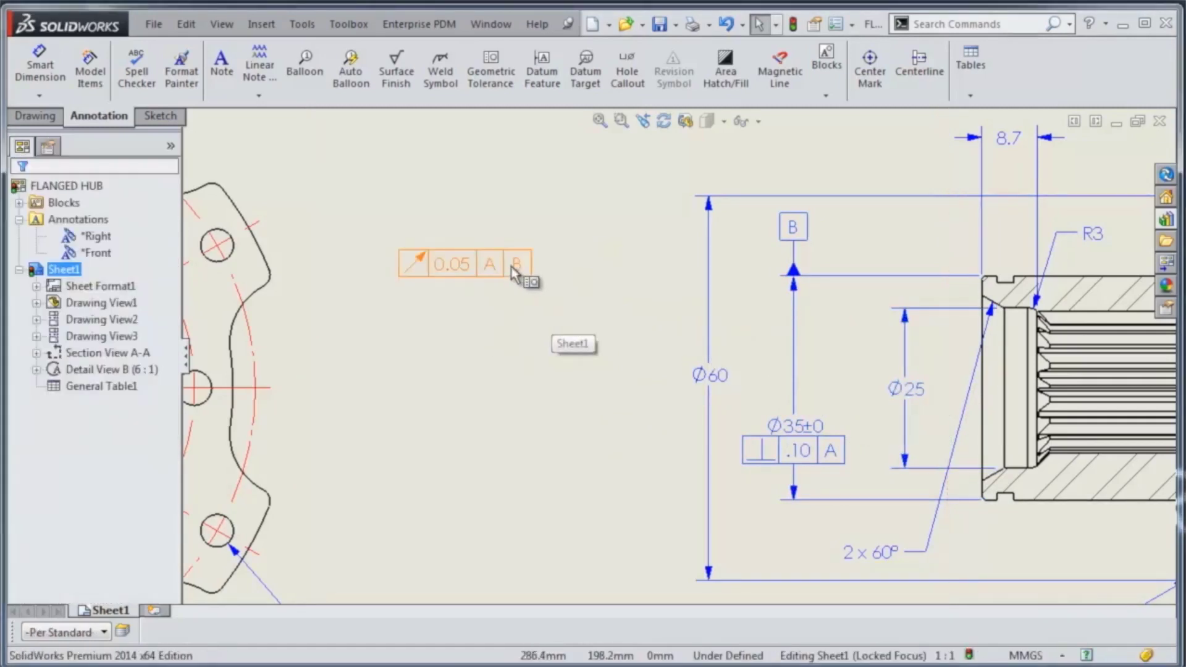
pyautogui.moveTo(519, 276); pyautogui.dragTo(580, 328)
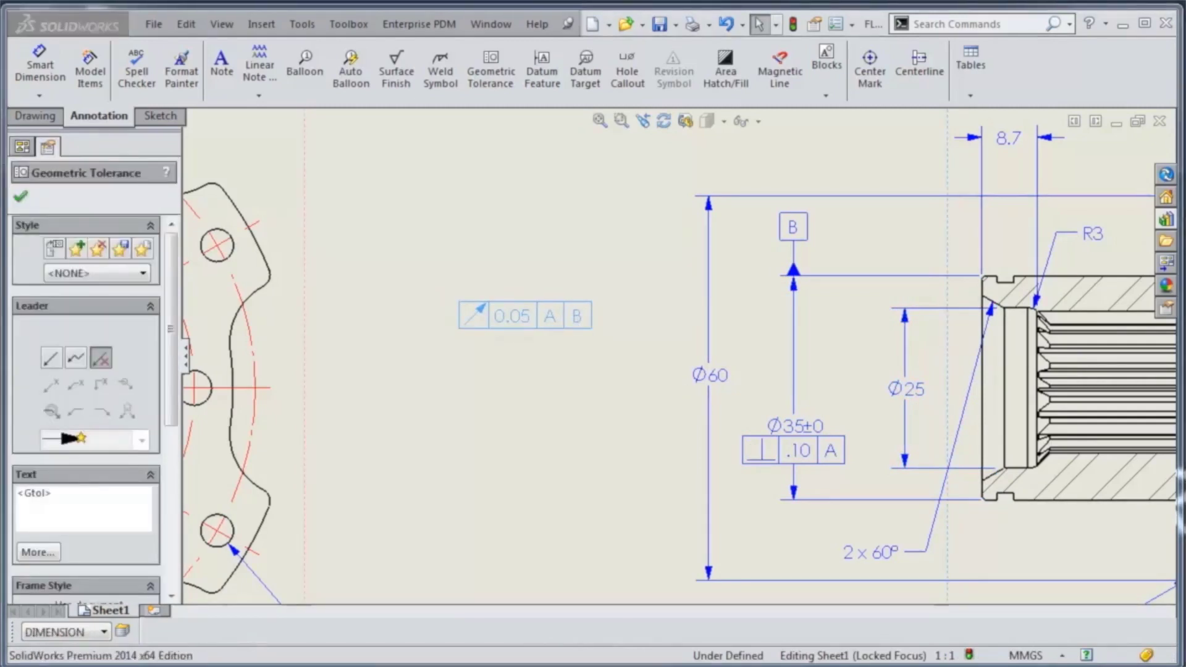
pyautogui.moveTo(511, 321); pyautogui.dragTo(636, 383)
pyautogui.click(636, 384)
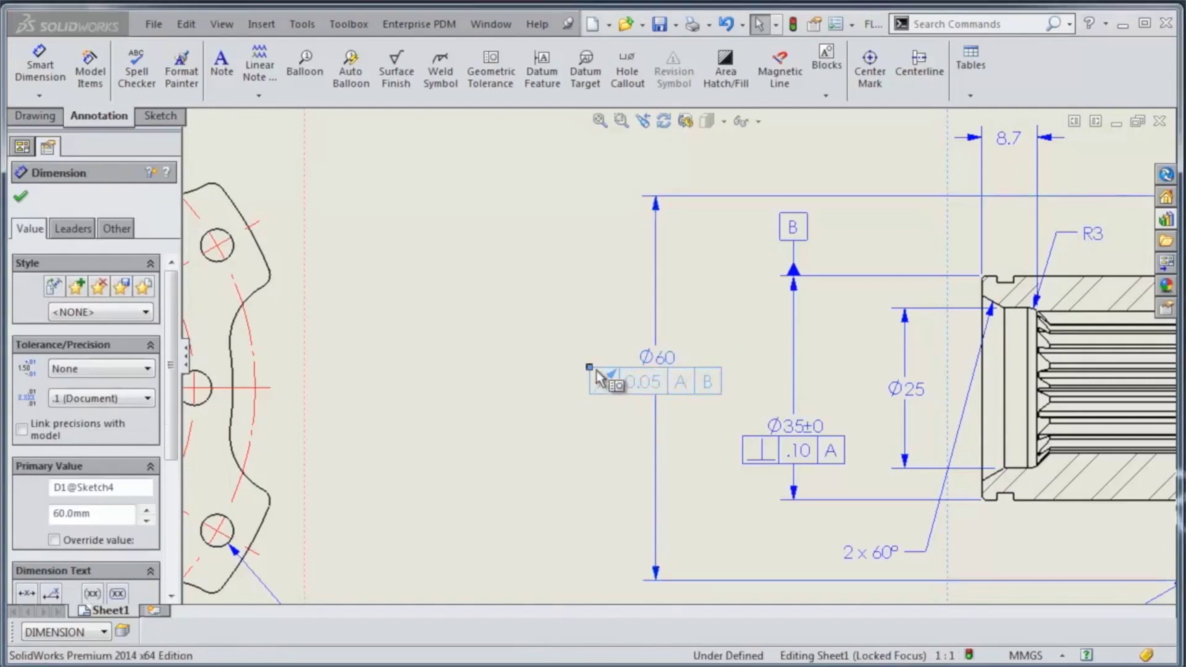
pyautogui.click(488, 286)
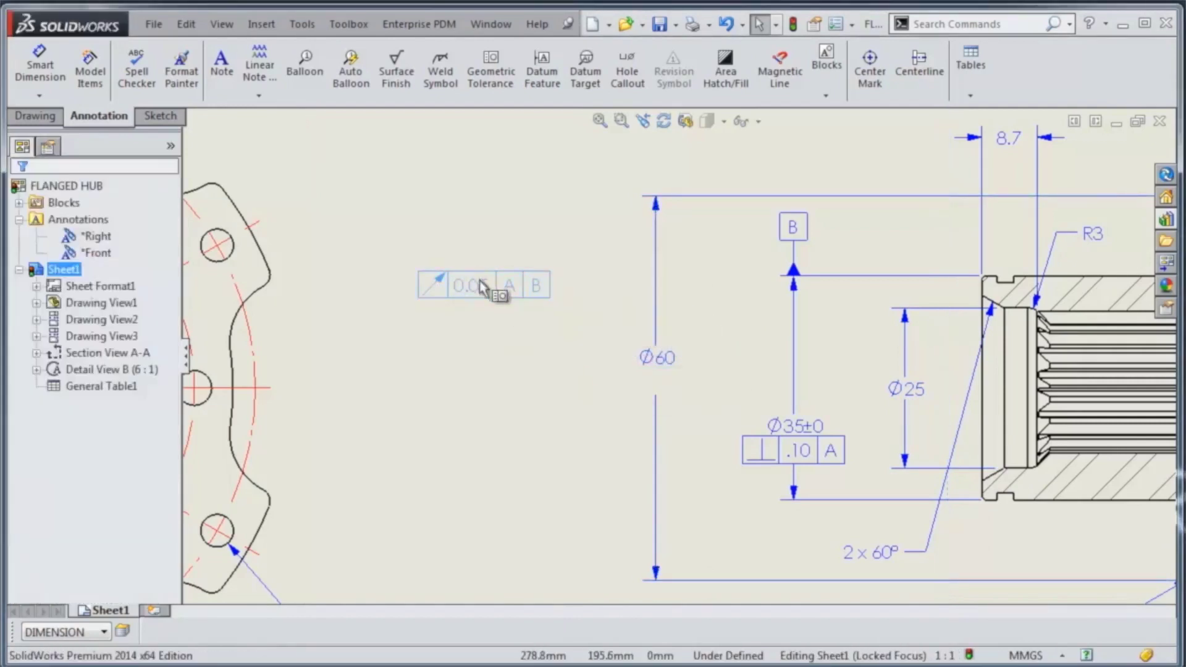
# Attach 0.05 A B runout frames under both the Ø60 and Ø25 dimensions
pyautogui.click(443, 370)
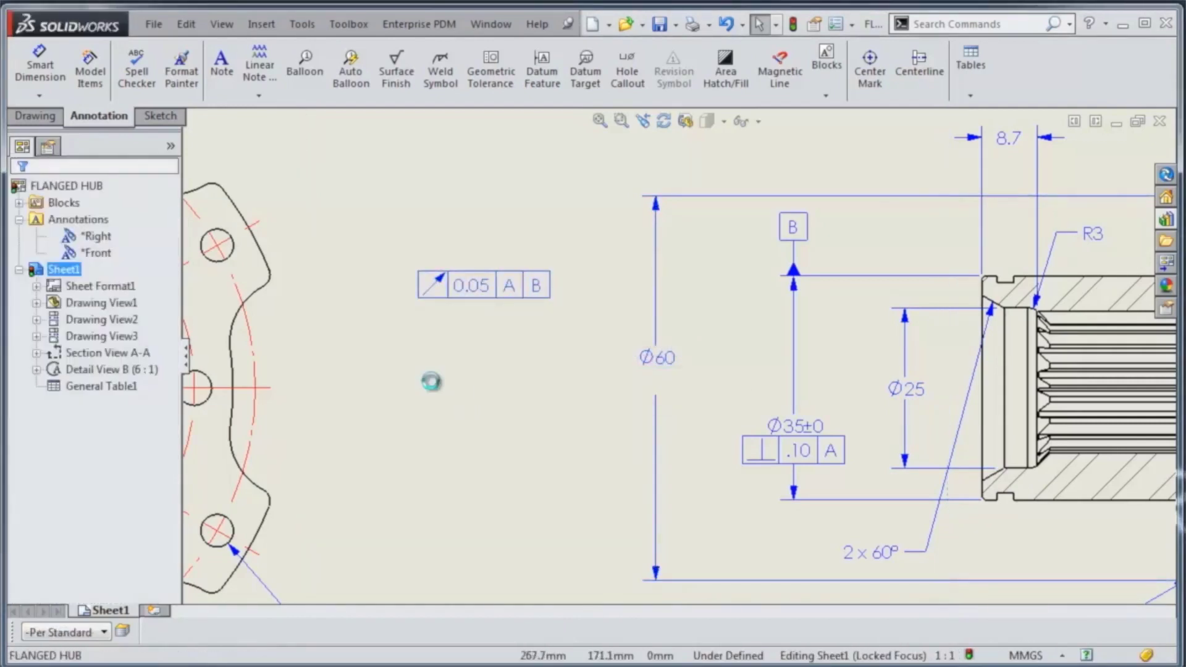
pyautogui.moveTo(464, 390); pyautogui.dragTo(611, 388)
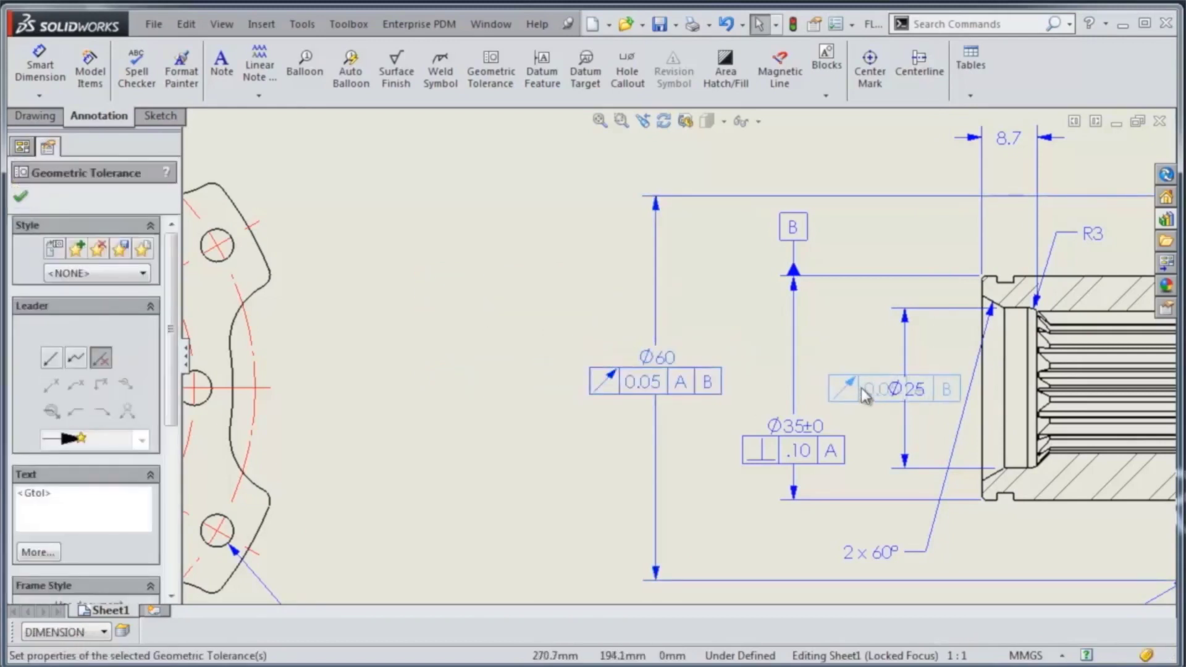
pyautogui.click(899, 395)
pyautogui.moveTo(905, 397)
pyautogui.mouseDown()
pyautogui.moveTo(883, 370)
pyautogui.moveTo(883, 401)
pyautogui.mouseUp()
pyautogui.click(716, 457)
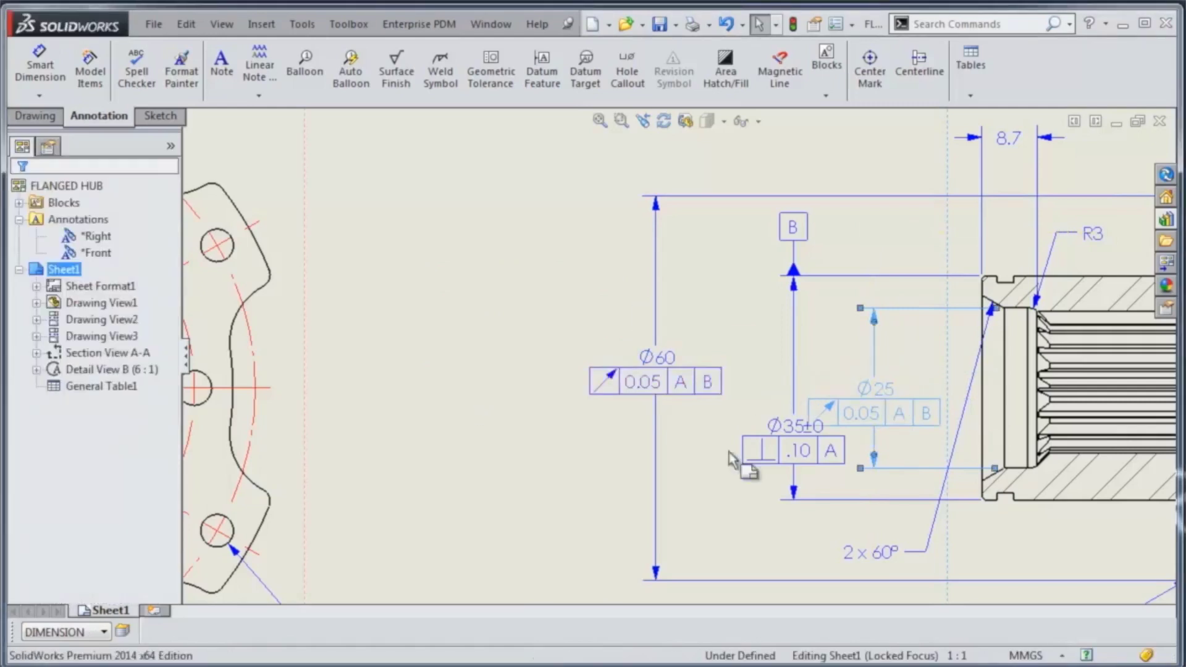
# Shift the Ø35 dimension left, clear of the runout frames
pyautogui.click(785, 436)
pyautogui.moveTo(785, 436); pyautogui.dragTo(750, 442)
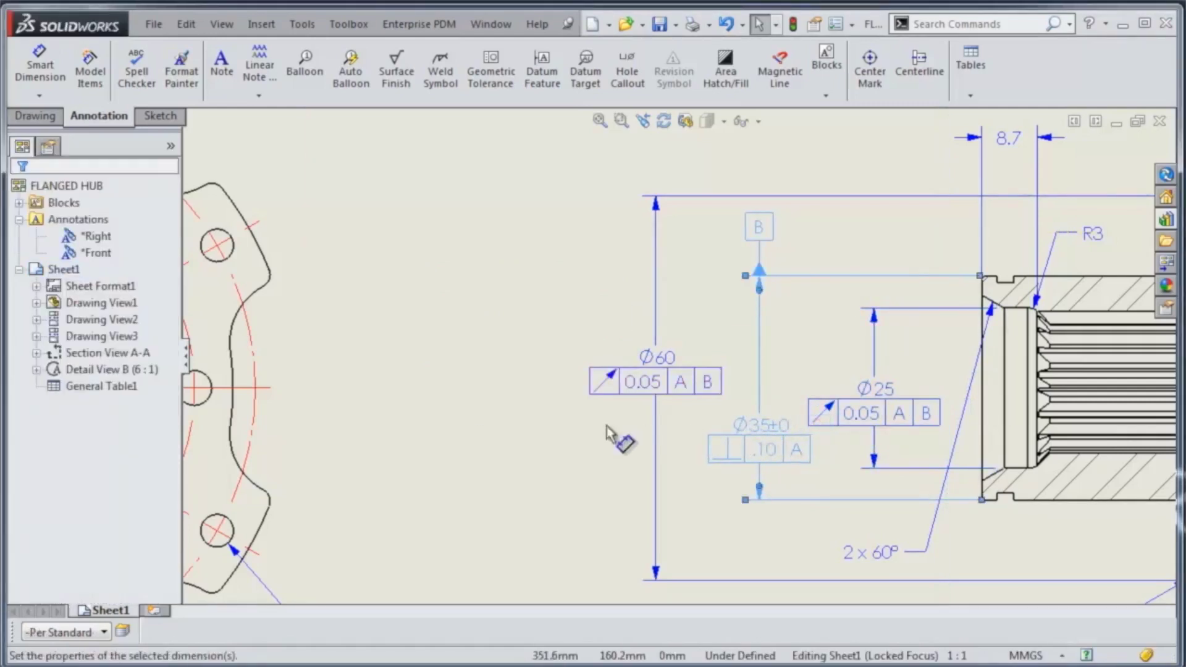
pyautogui.click(487, 417)
pyautogui.moveTo(529, 264)
pyautogui.mouseDown(button='middle')
pyautogui.moveTo(413, 328)
pyautogui.moveTo(368, 317)
pyautogui.mouseUp(button='middle')
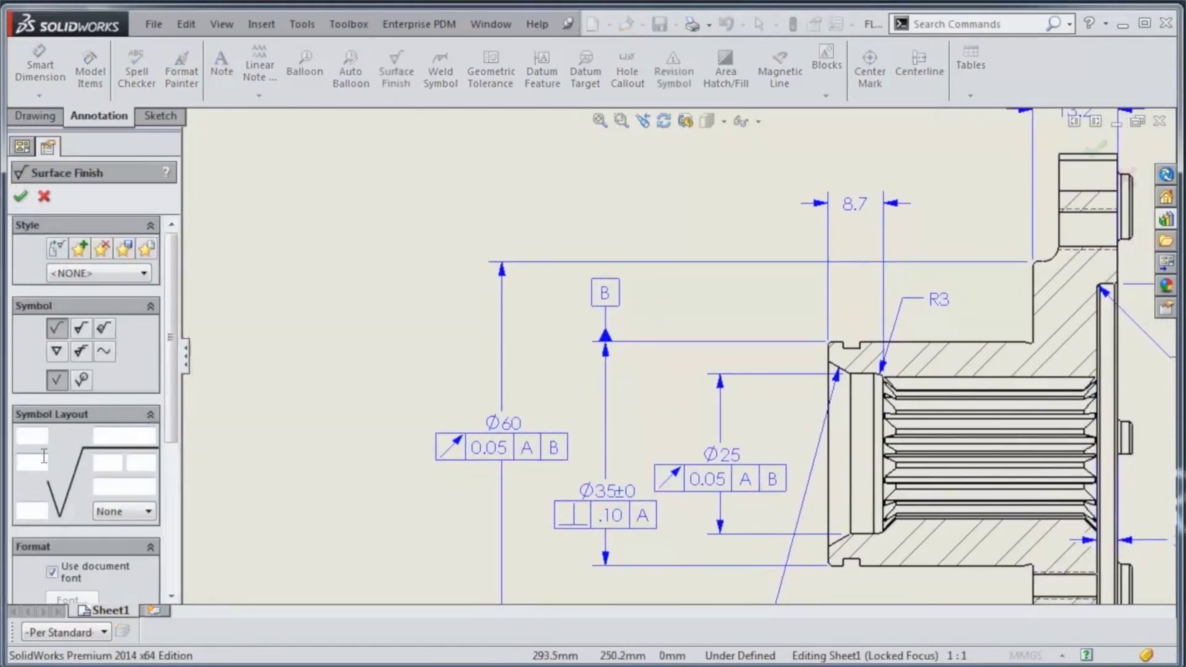
# Add a surface finish symbol with value 62 on the Ø60 dimension's upper extension line
pyautogui.click(21, 199)
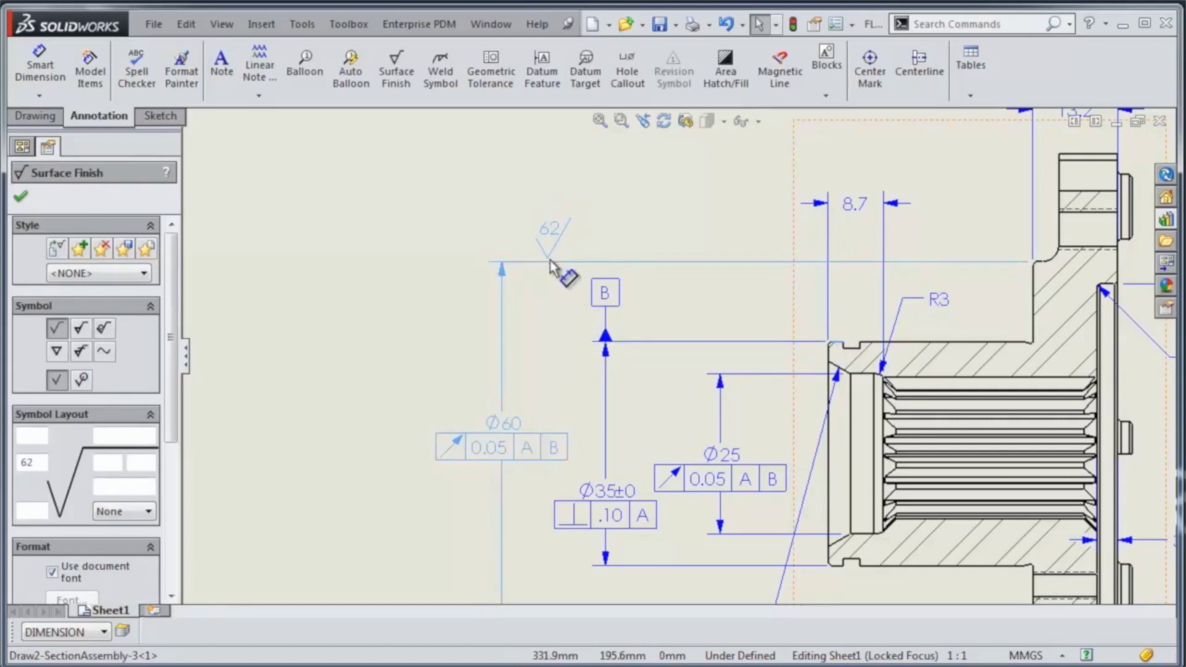
pyautogui.click(437, 261)
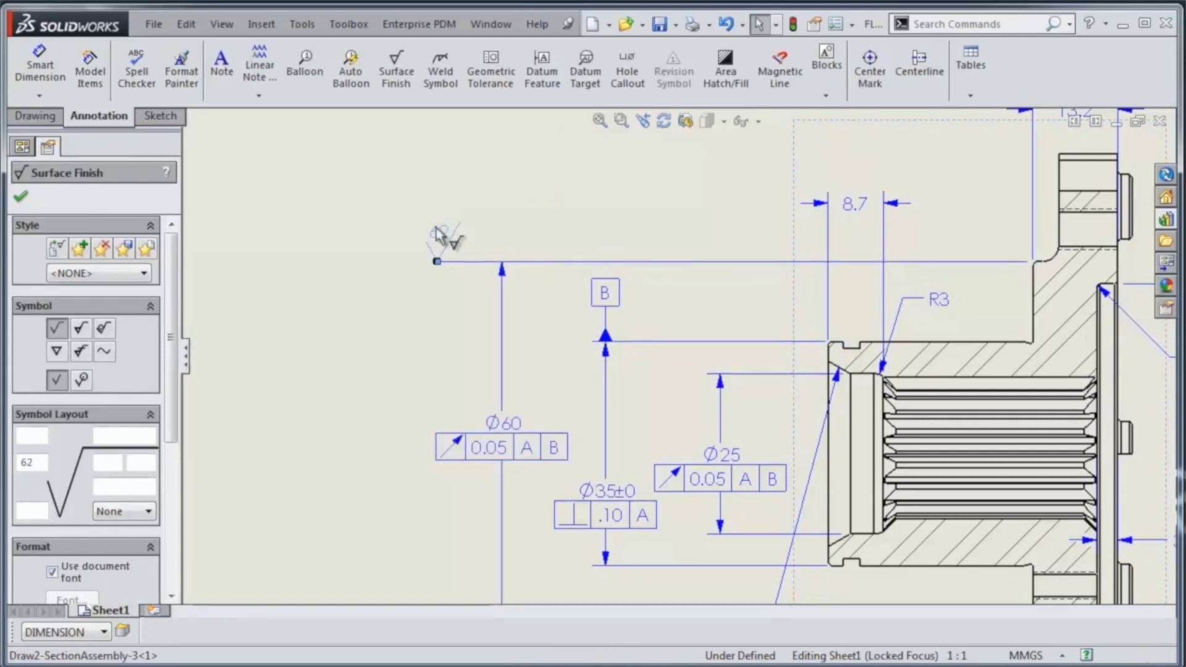
pyautogui.press('Escape')
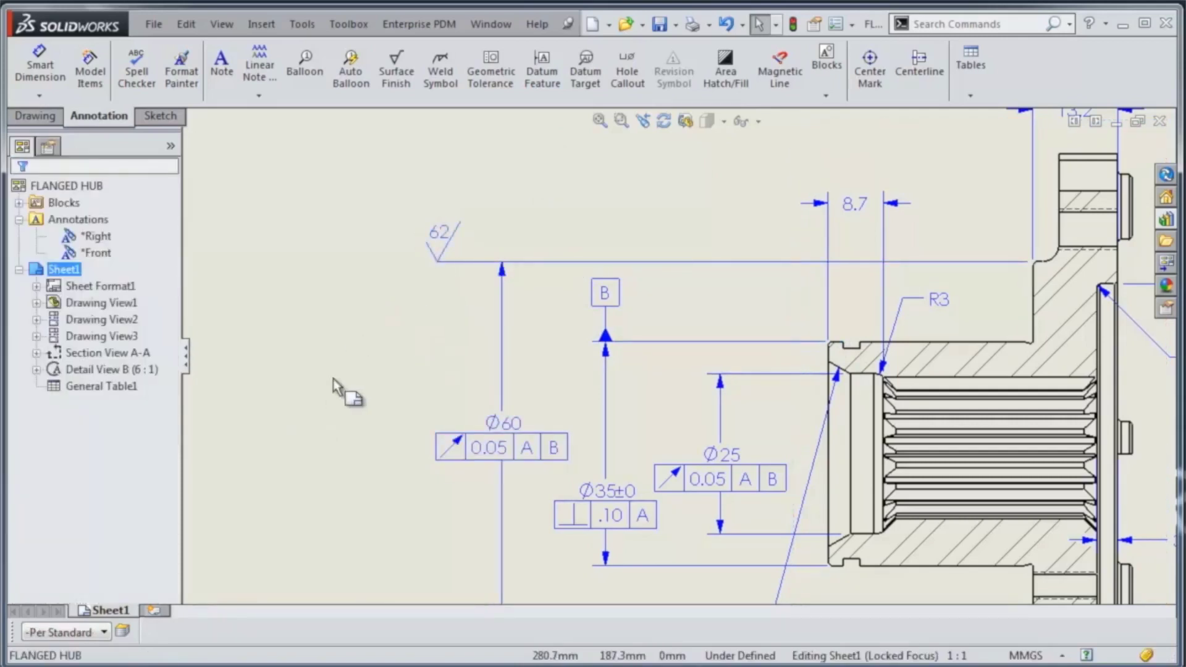
pyautogui.scroll(3, 373, 368)
# Repoint the 6X Ø5.1 THRU ALL hole callout to the upper flange hole and raise its text
pyautogui.scroll(-2, 376, 367)
pyautogui.moveTo(419, 349)
pyautogui.mouseDown(button='middle')
pyautogui.moveTo(606, 267)
pyautogui.moveTo(667, 222)
pyautogui.moveTo(717, 217)
pyautogui.mouseUp(button='middle')
pyautogui.scroll(2, 698, 426)
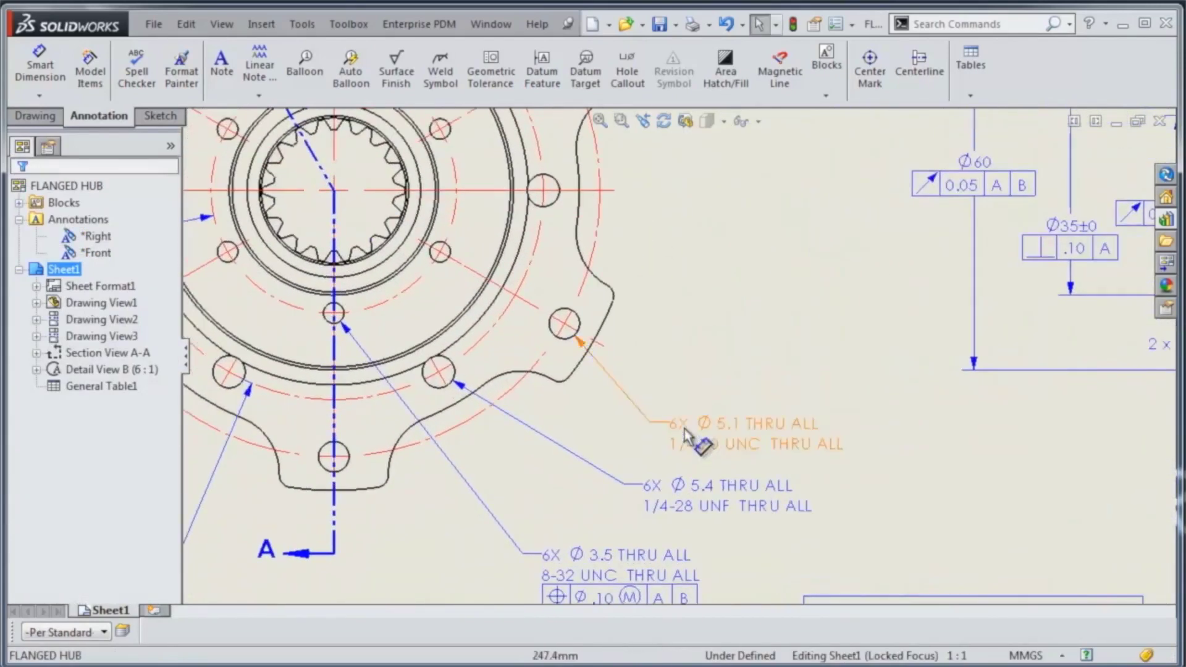
pyautogui.click(698, 433)
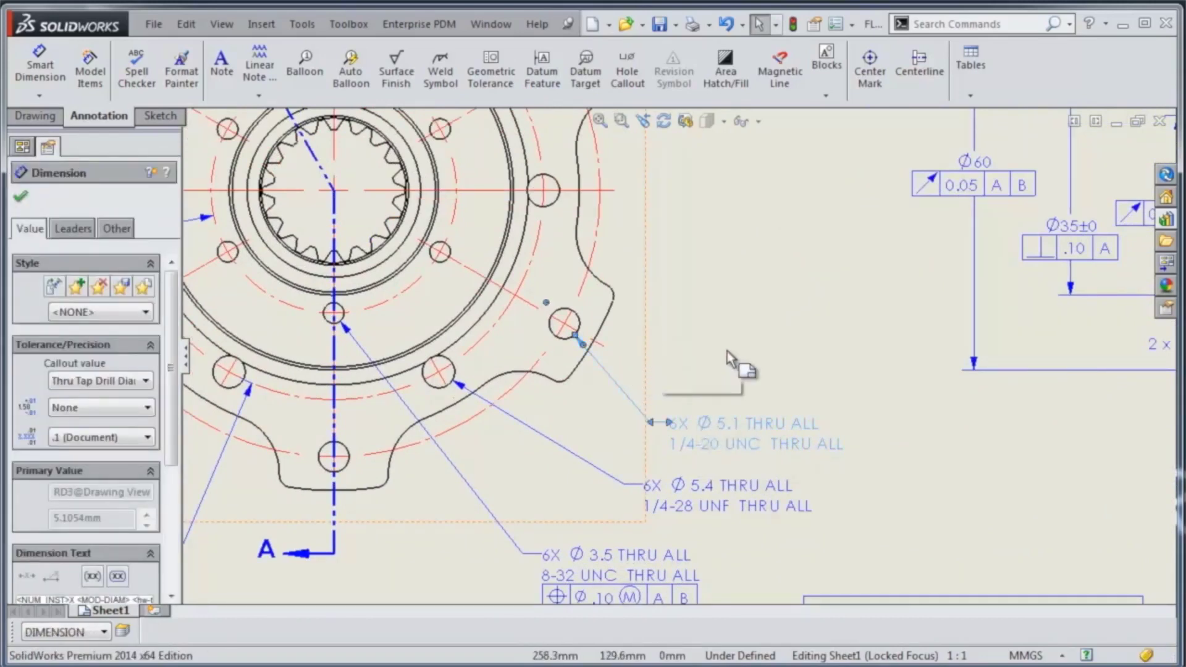
pyautogui.keyDown('ctrl'); pyautogui.moveTo(726, 351); pyautogui.dragTo(659, 414, button='middle'); pyautogui.keyUp('ctrl')
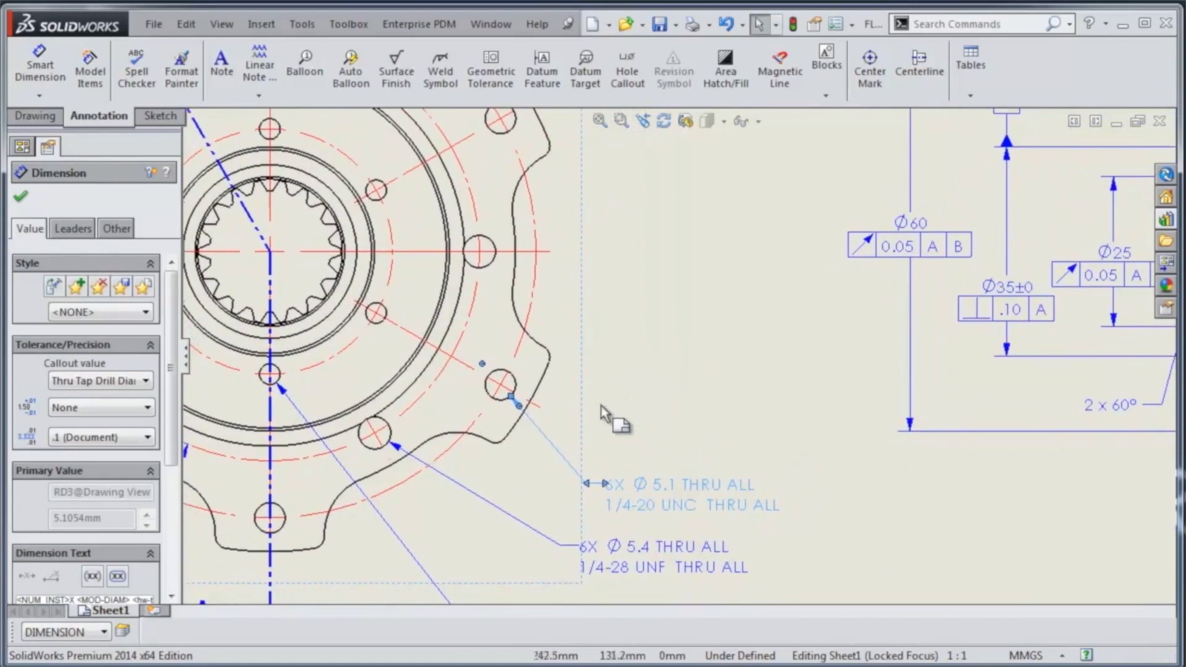
pyautogui.keyDown('ctrl'); pyautogui.moveTo(570, 332); pyautogui.dragTo(554, 343, button='middle'); pyautogui.keyUp('ctrl')
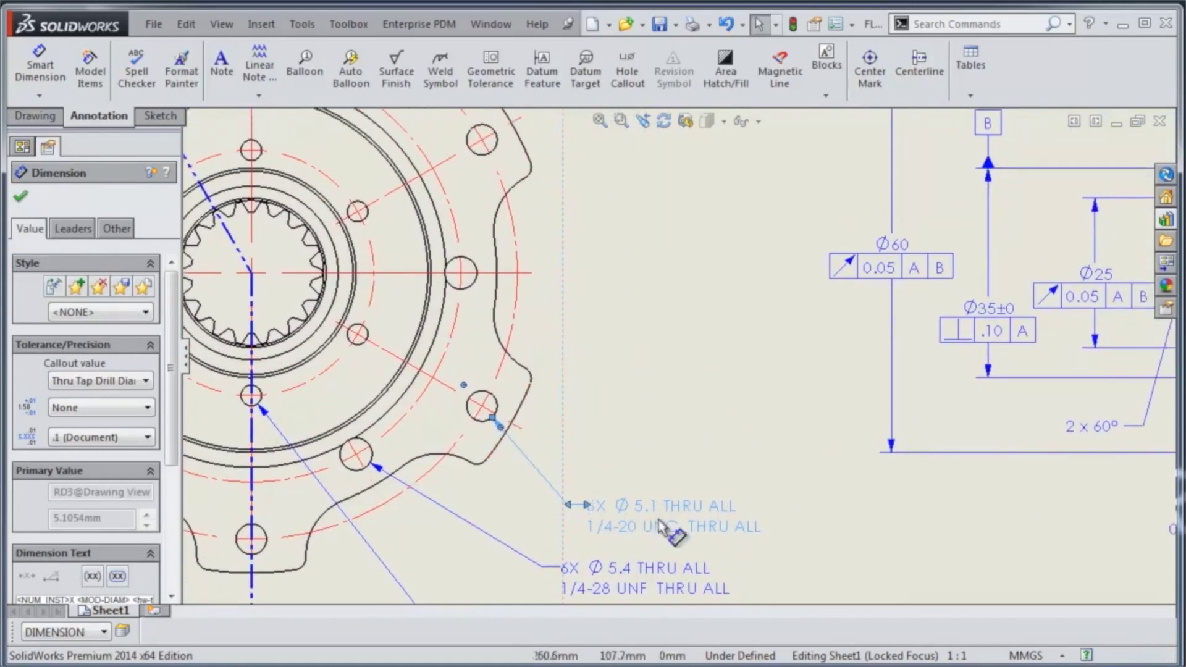
pyautogui.moveTo(440, 392)
pyautogui.mouseDown()
pyautogui.moveTo(510, 439)
pyautogui.moveTo(497, 426)
pyautogui.mouseUp()
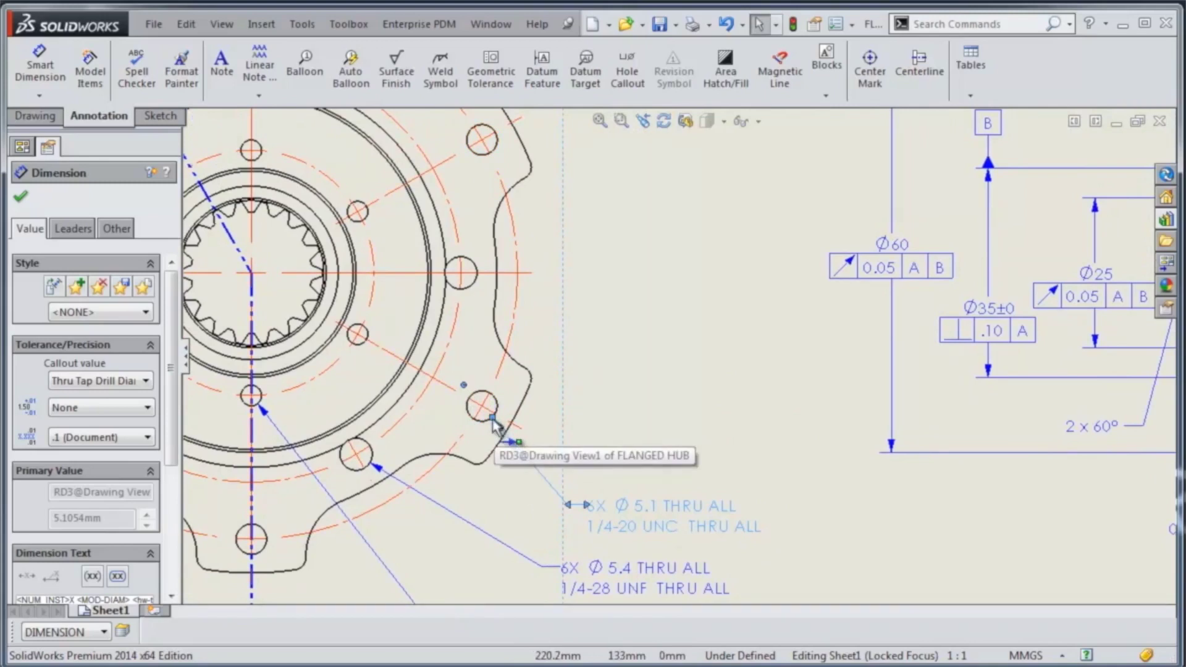
pyautogui.click(498, 155)
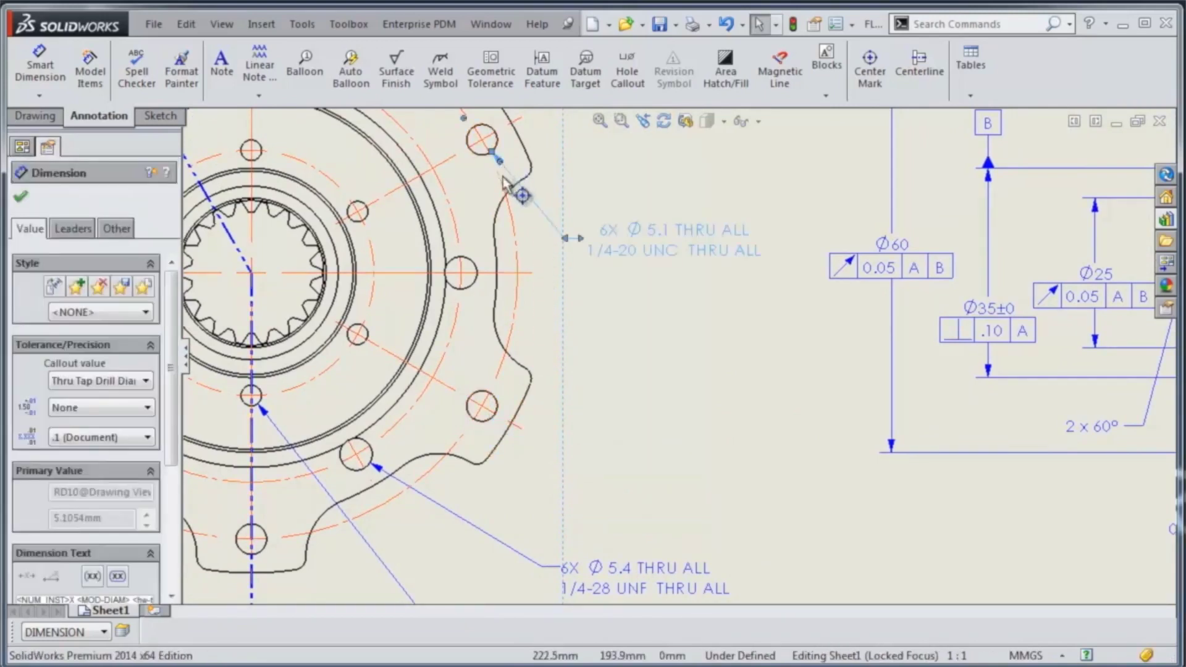
pyautogui.click(644, 258)
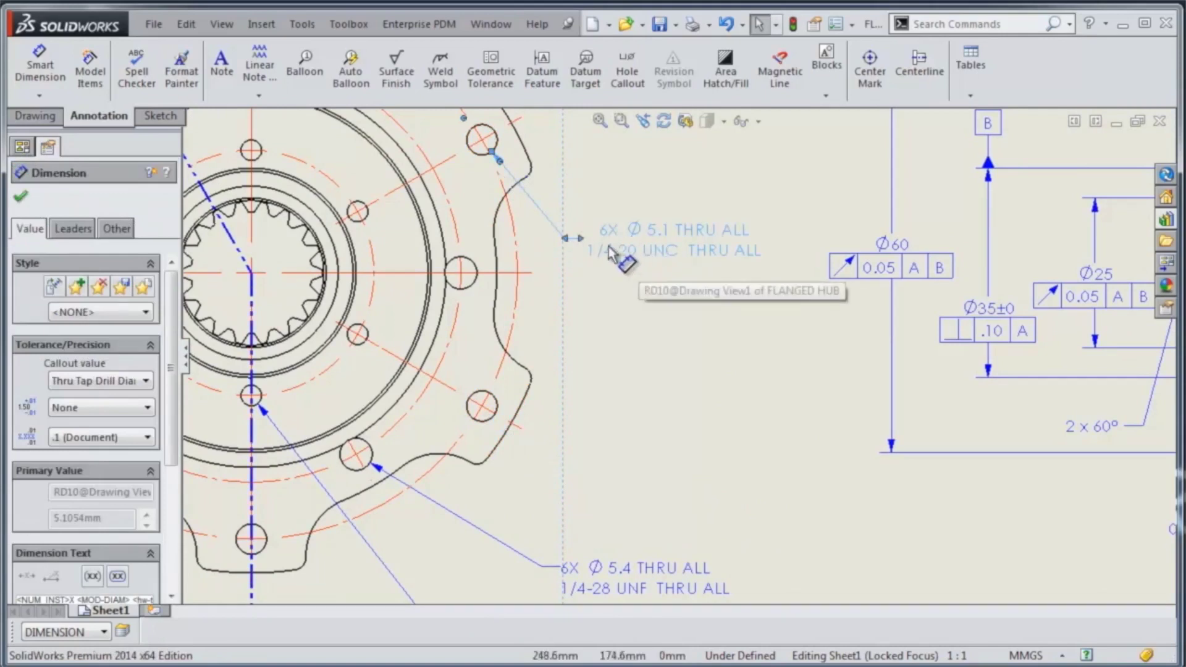
pyautogui.press('Escape')
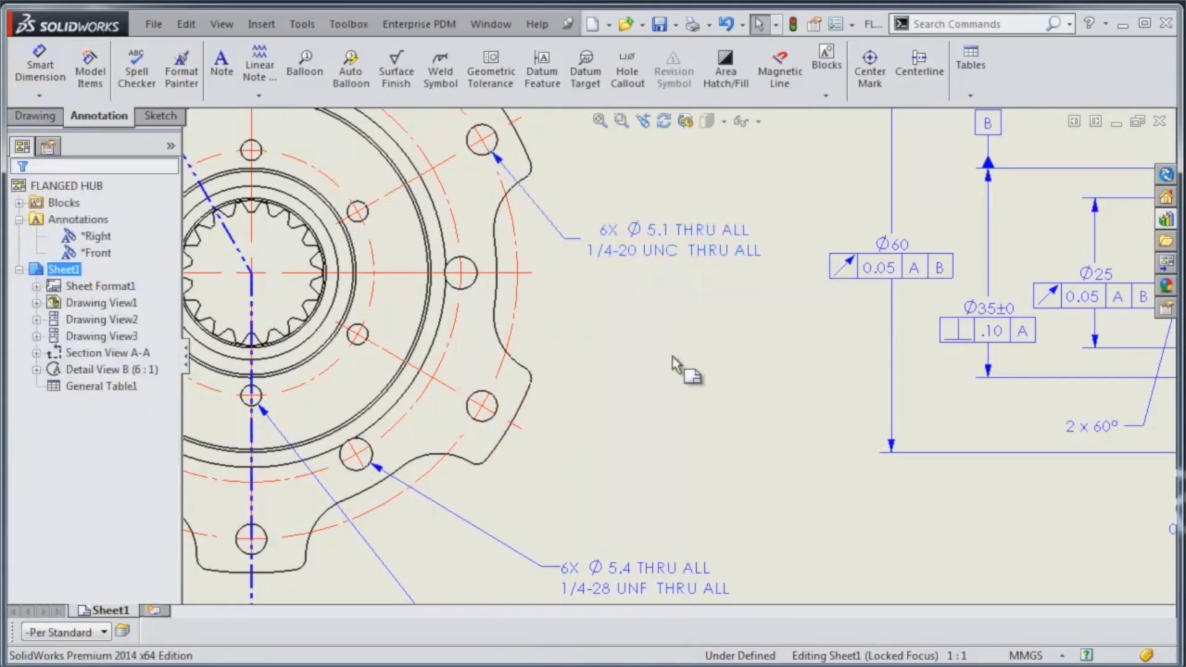